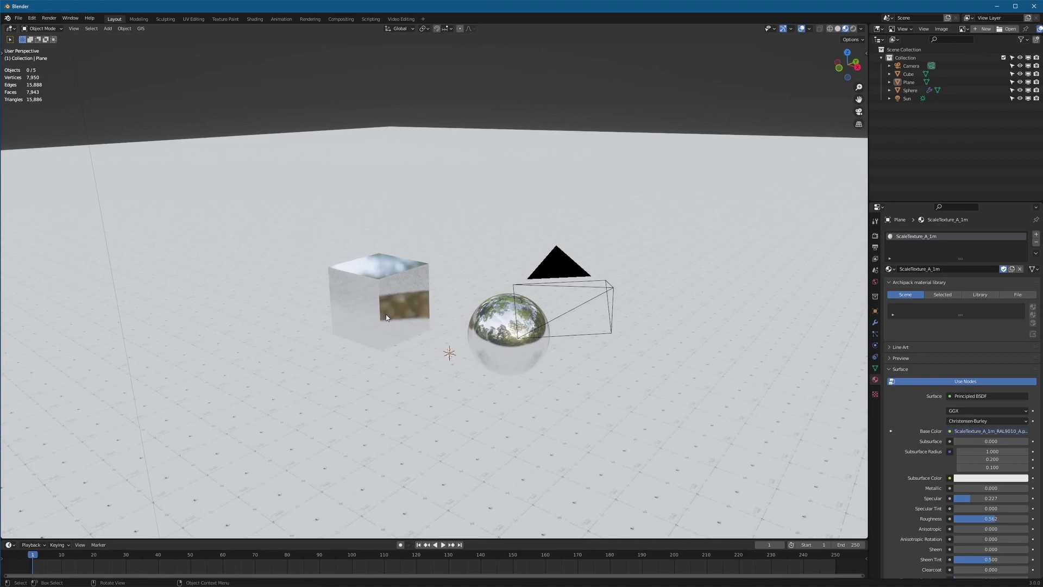
Show the world's shader nodes beside the viewport and frame all of them in the editor.
click(255, 19)
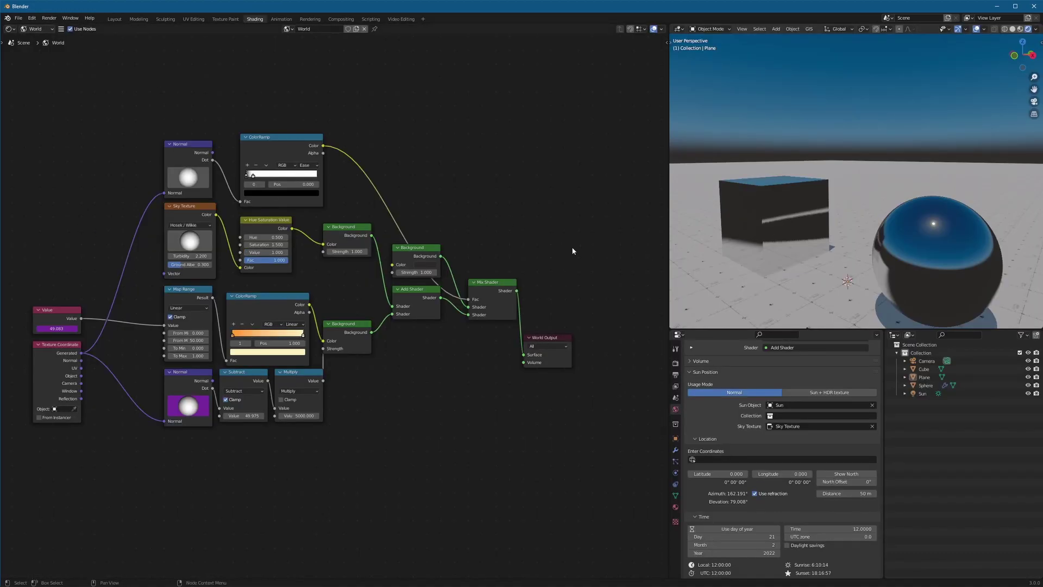
key(Home)
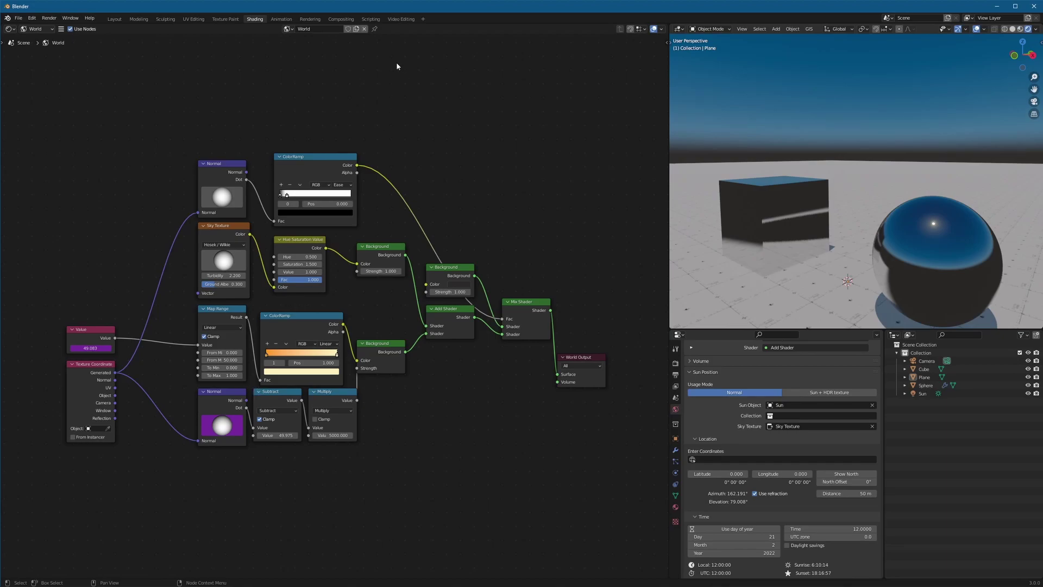
Replace the duplicated world with a fresh World.003 holding the default nodes.
click(356, 29)
click(364, 29)
click(326, 28)
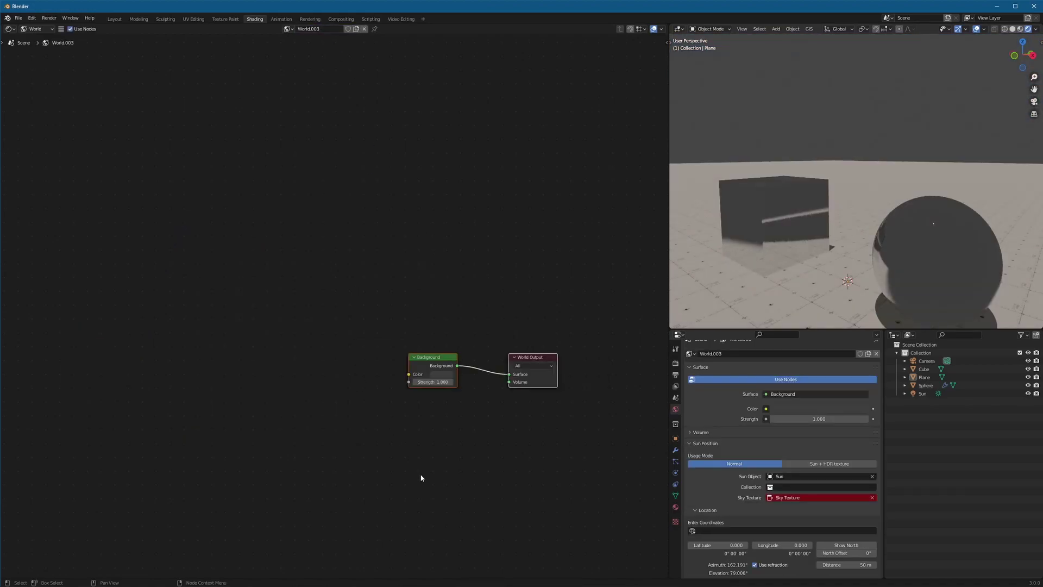
Add a Sky Texture node left of Background and set its sky model to Hosek / Wilkie.
scroll(421, 478, up, 4)
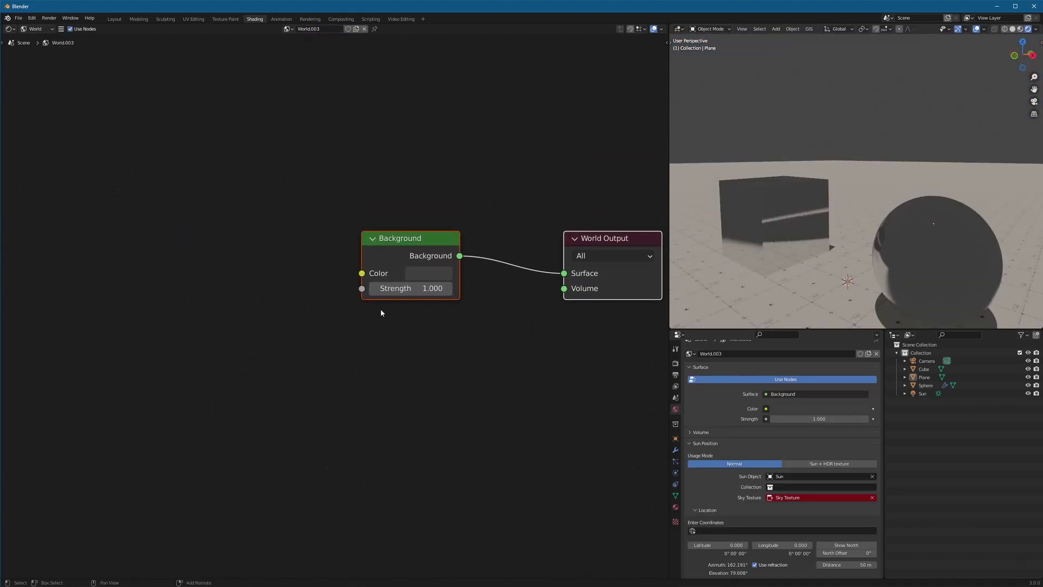
key(shift+a)
text(sky)
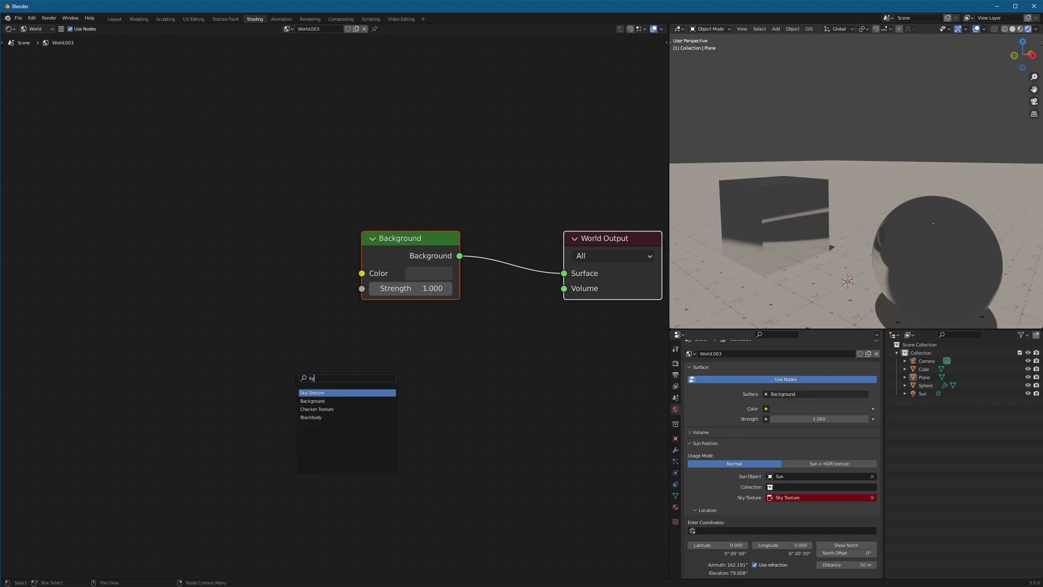
key(Return)
click(180, 206)
scroll(286, 264, up, 1)
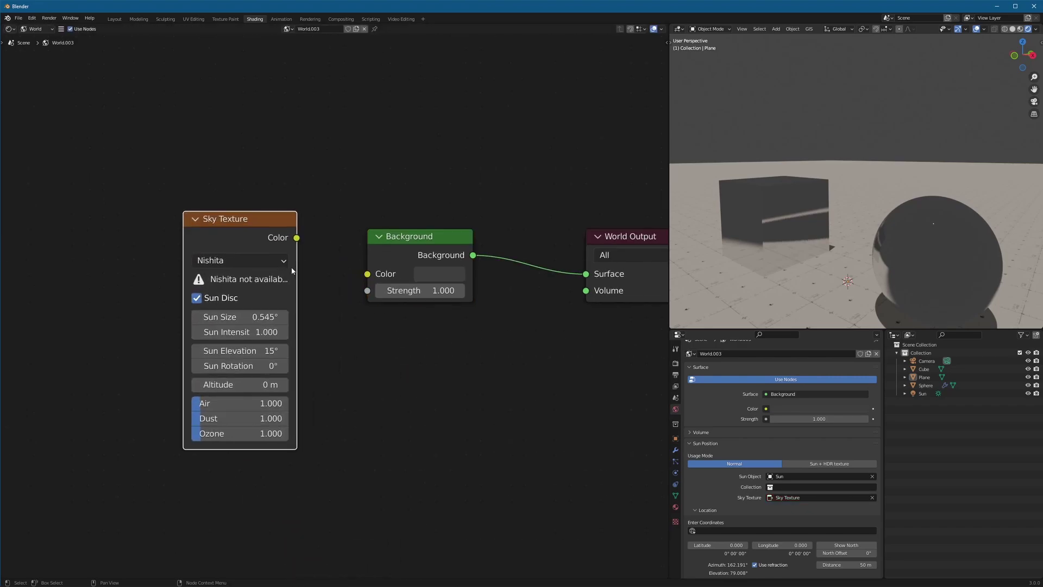
click(250, 260)
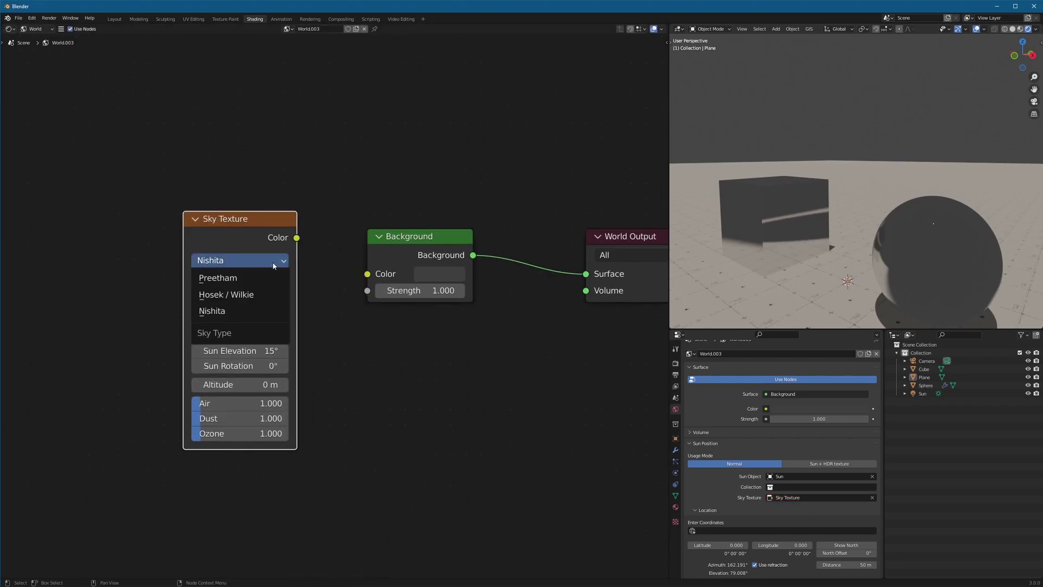
click(237, 295)
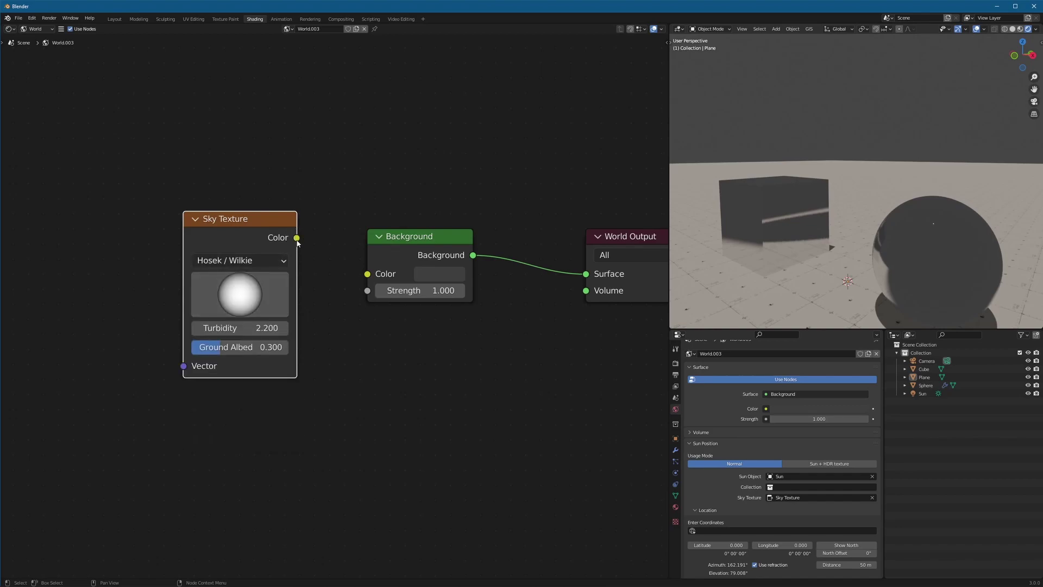
Connect Sky Texture Color into Background Color and bring the cube and sphere into view.
drag(296, 238, 367, 273)
key(shift+grave)
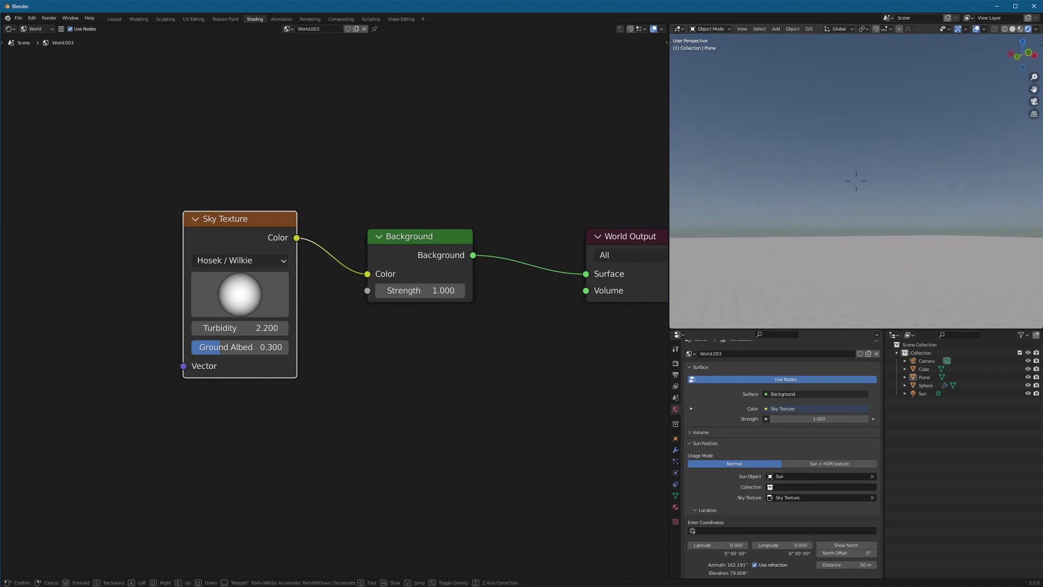
key(s)
click(327, 338)
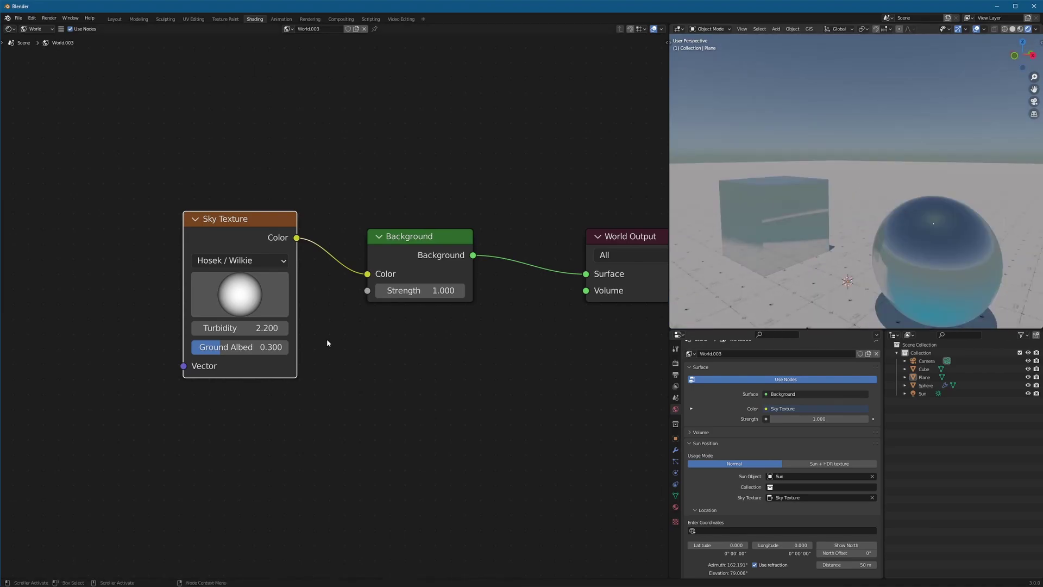
click(387, 372)
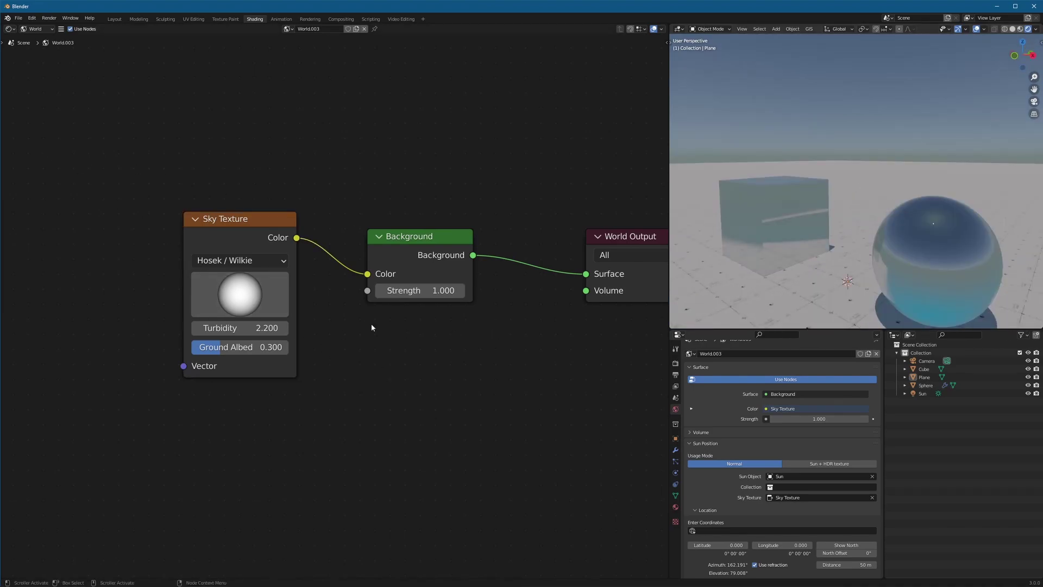
Test the sun direction toward horizon and overhead, then reset it to its default value.
drag(236, 308, 214, 403)
drag(106, 327, 186, 214)
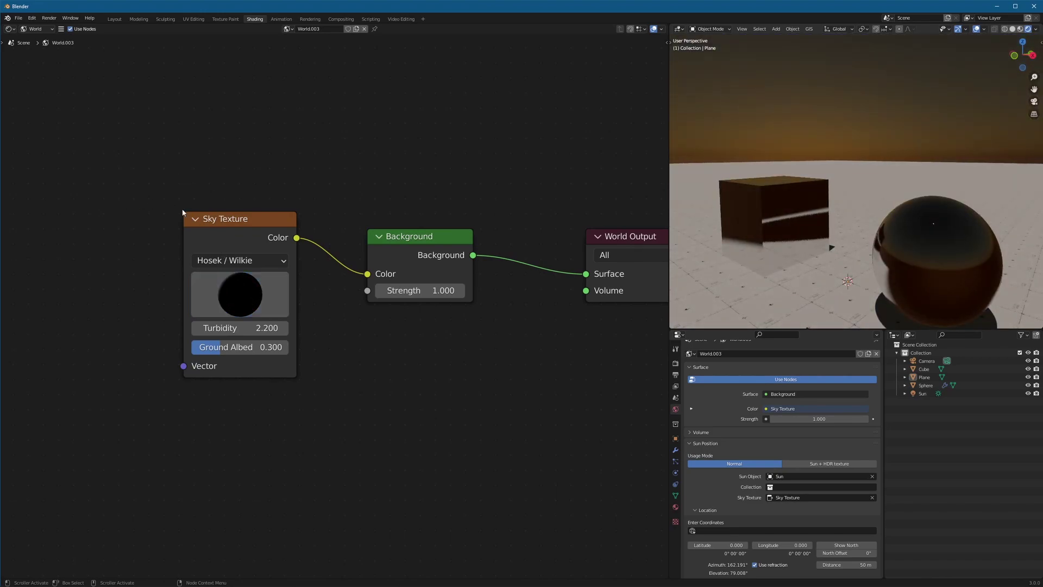
right_click(242, 279)
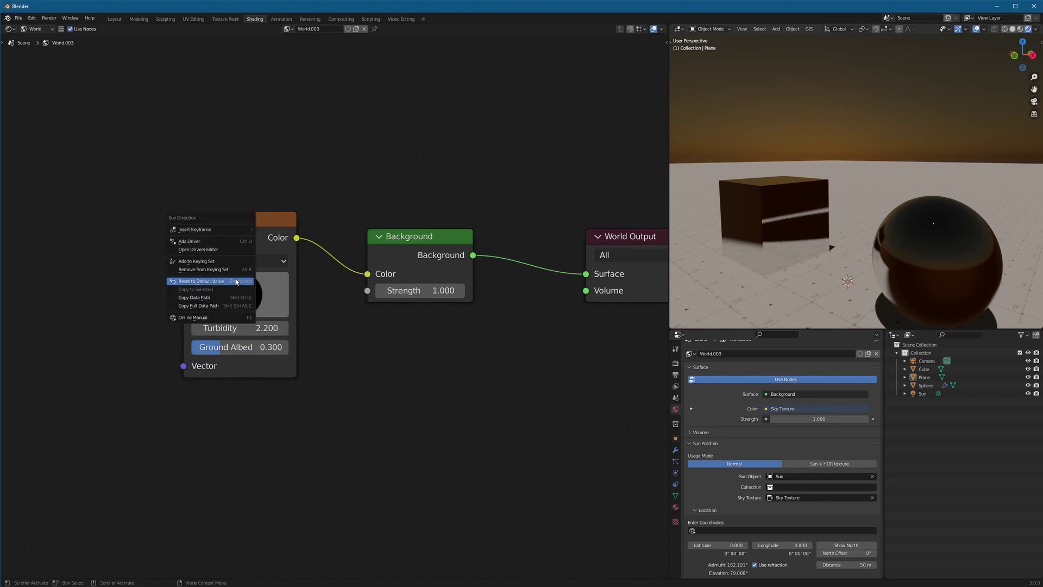
click(237, 276)
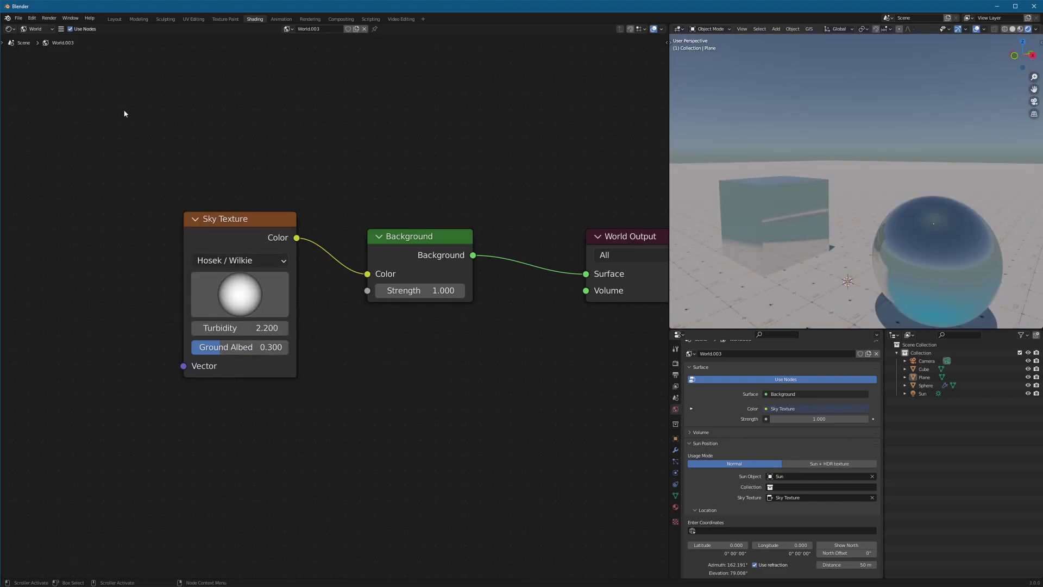
click(32, 18)
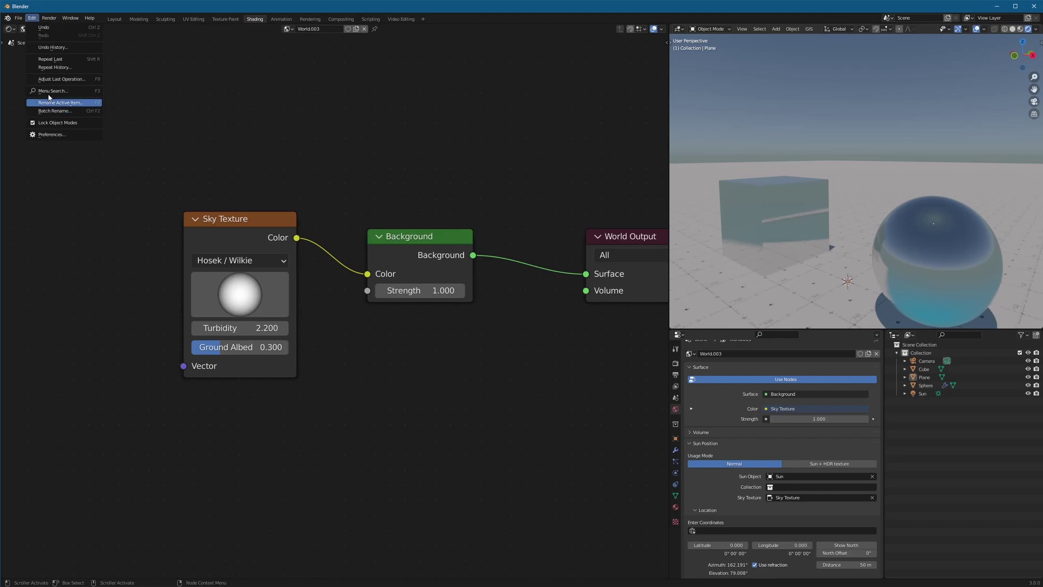
click(52, 134)
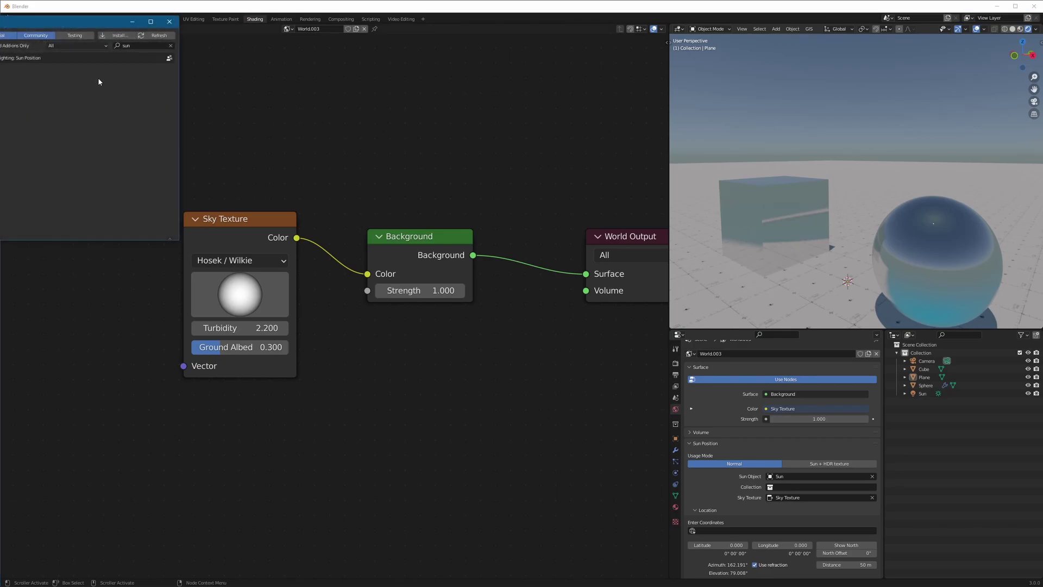
drag(66, 28, 310, 123)
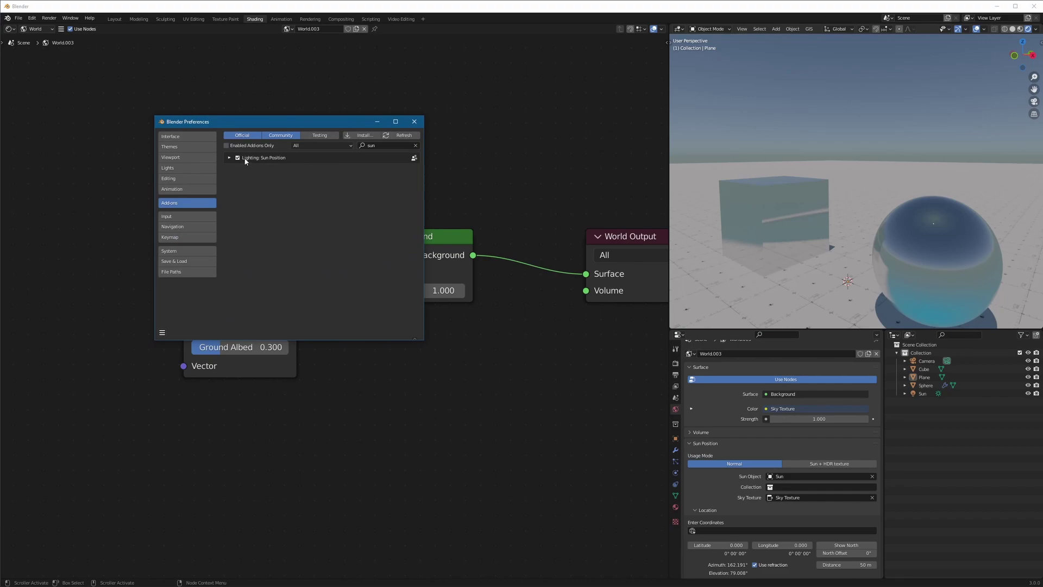
click(228, 158)
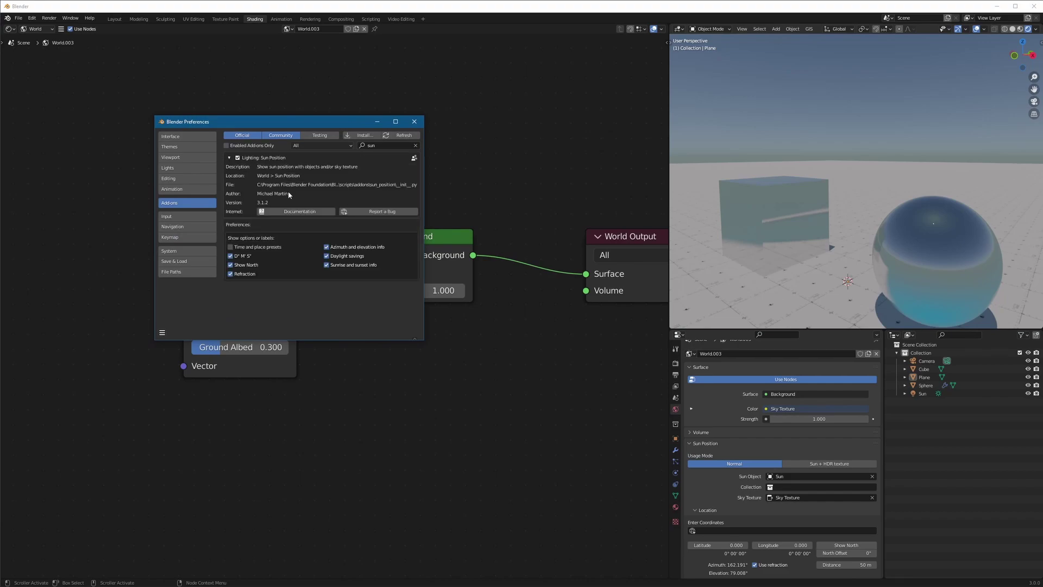
click(229, 157)
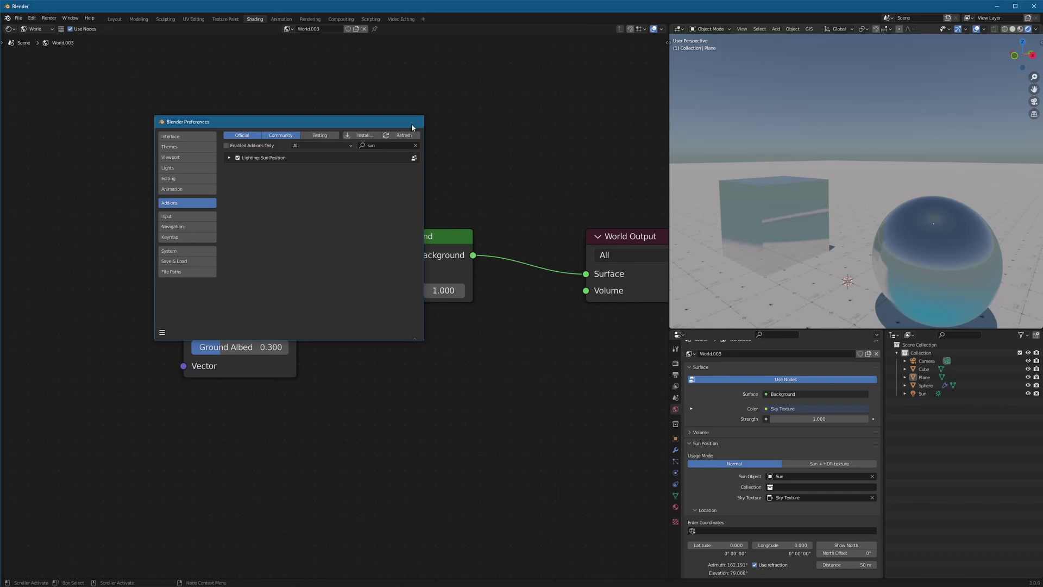
click(413, 122)
scroll(761, 452, down, 2)
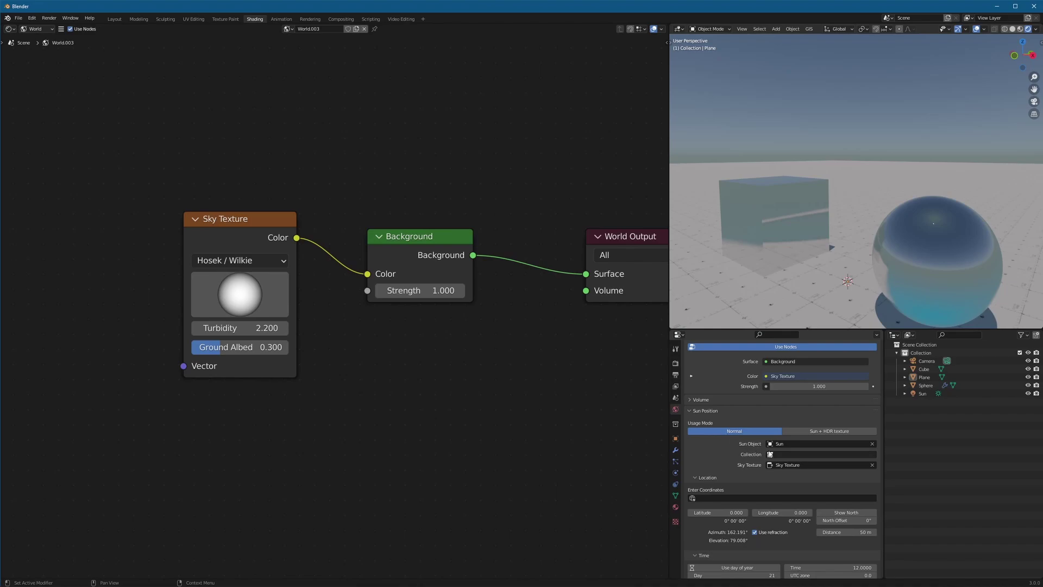
Link the Sun Position add-on to the Sun object and the Sky Texture node.
click(781, 442)
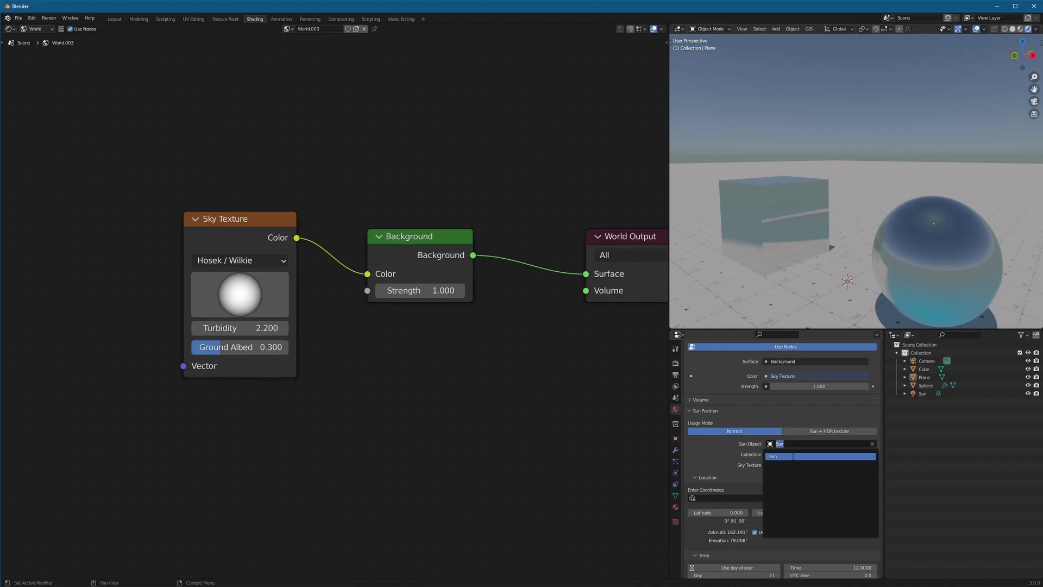
click(794, 456)
click(805, 465)
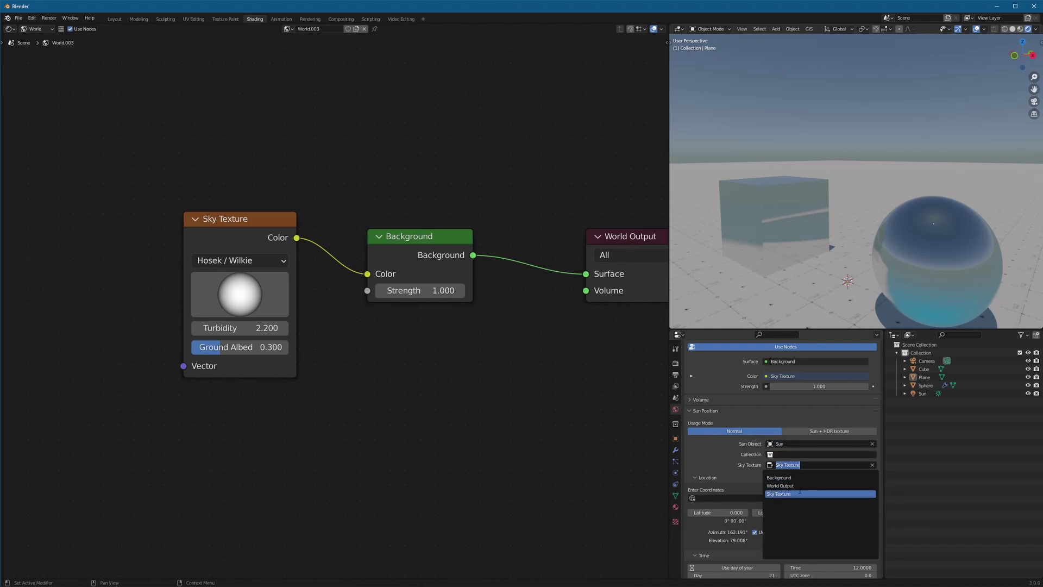
click(795, 493)
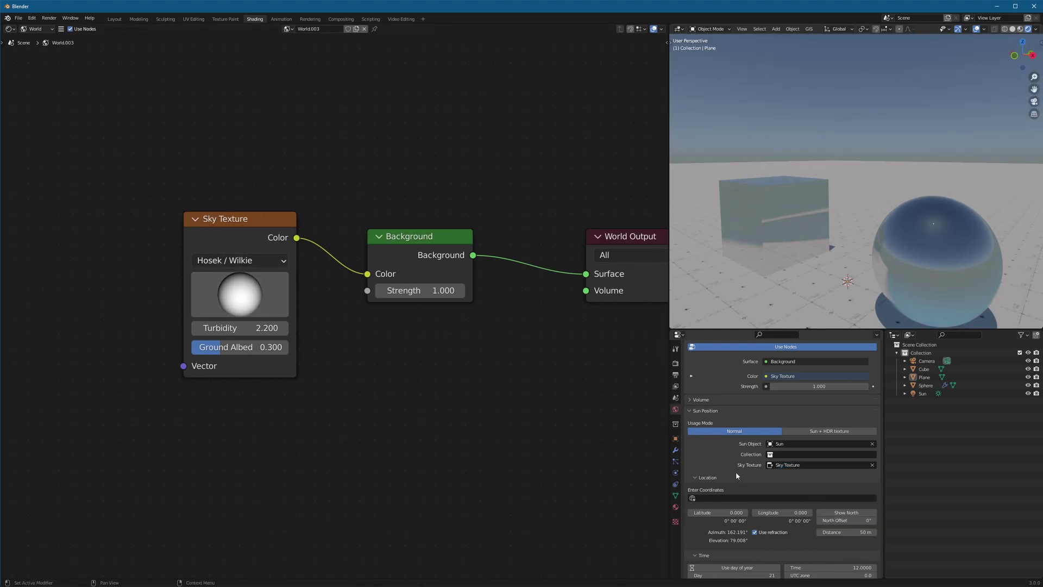
scroll(761, 469, down, 3)
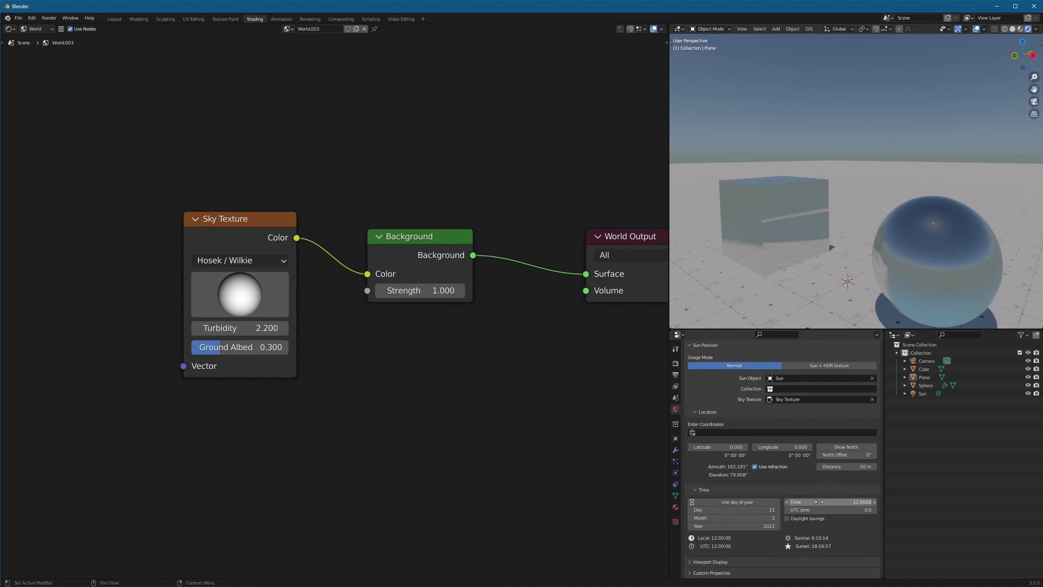
Move the sun time past noon and apply a 106° north offset.
drag(809, 502, 945, 502)
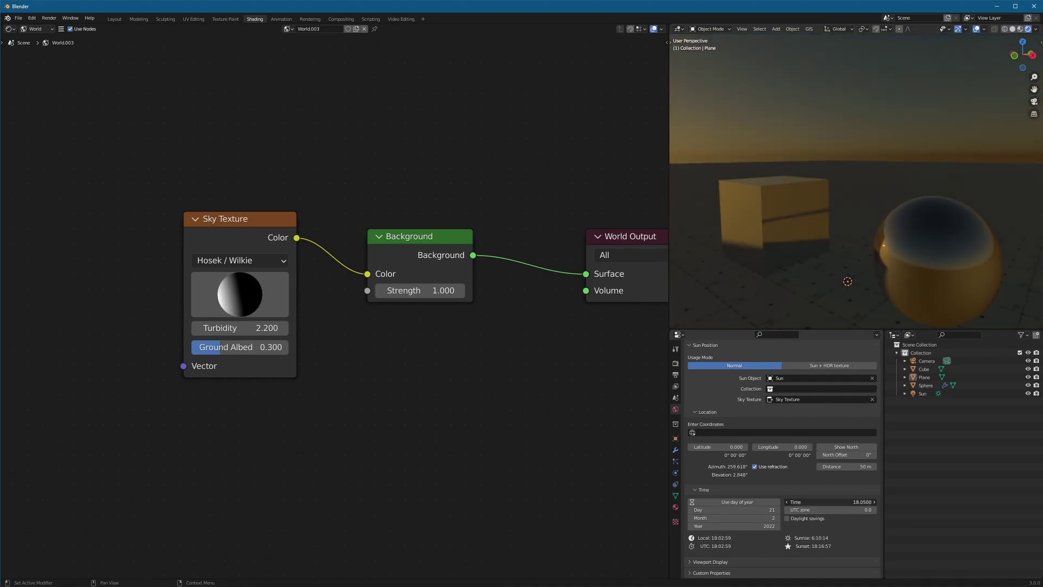
middle_drag(926, 274, 820, 274)
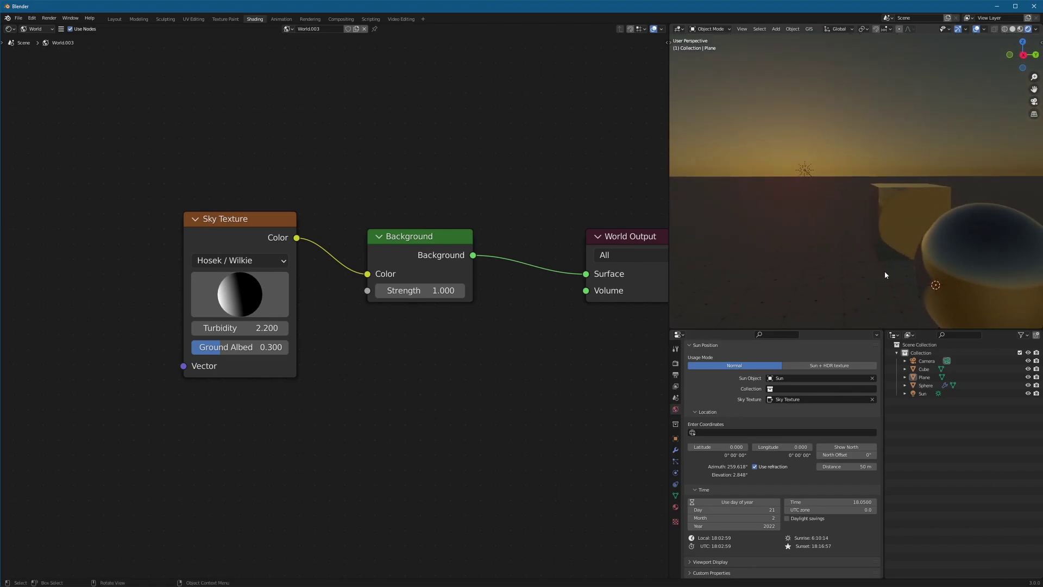
mouse_move(839, 454)
mouse_down()
mouse_move(891, 455)
mouse_move(866, 454)
mouse_up()
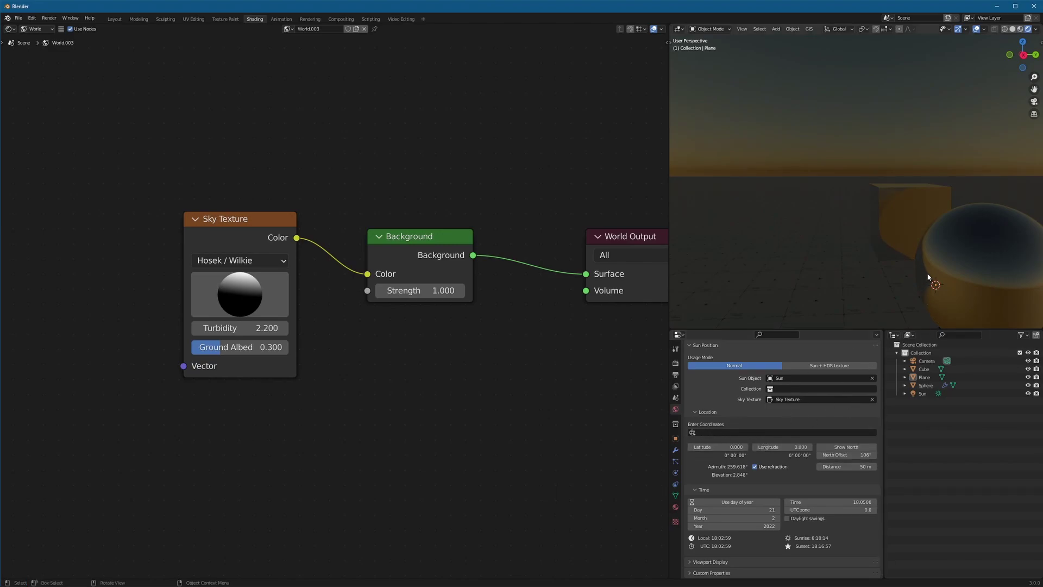
mouse_move(869, 233)
middle_down()
mouse_move(965, 252)
mouse_move(873, 237)
mouse_move(872, 220)
mouse_move(890, 233)
mouse_move(882, 226)
middle_up()
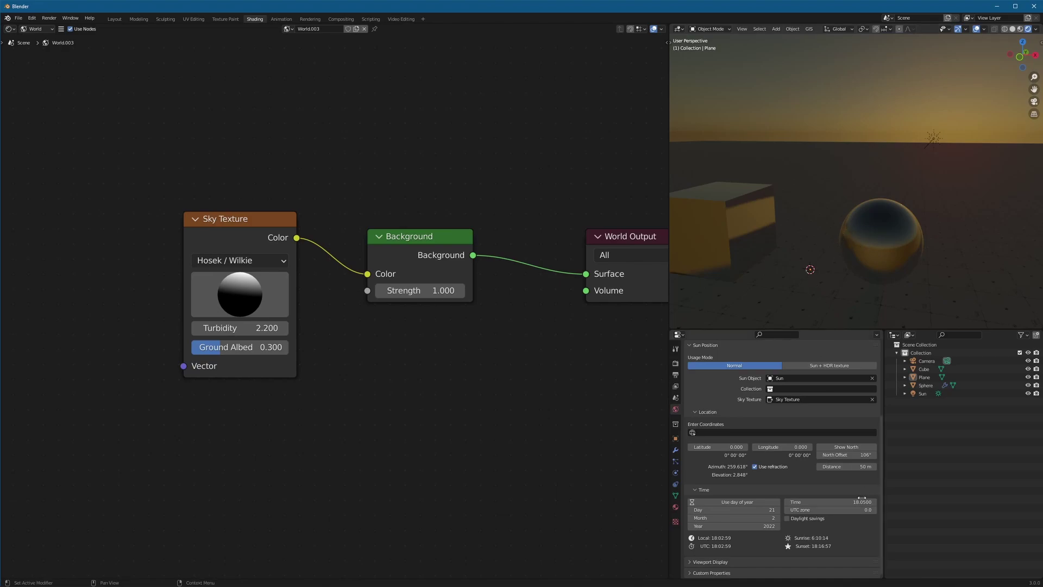
Pull the time back to 17.16 hours and inspect the low sun around the cube and sphere.
drag(821, 502, 810, 502)
middle_drag(820, 311, 813, 238)
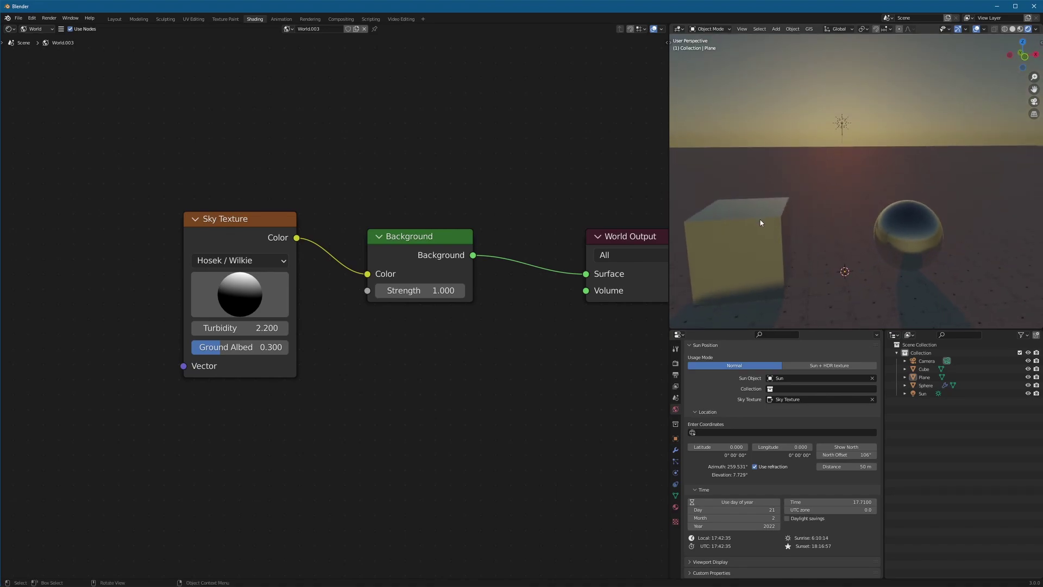
middle_drag(762, 222, 804, 234)
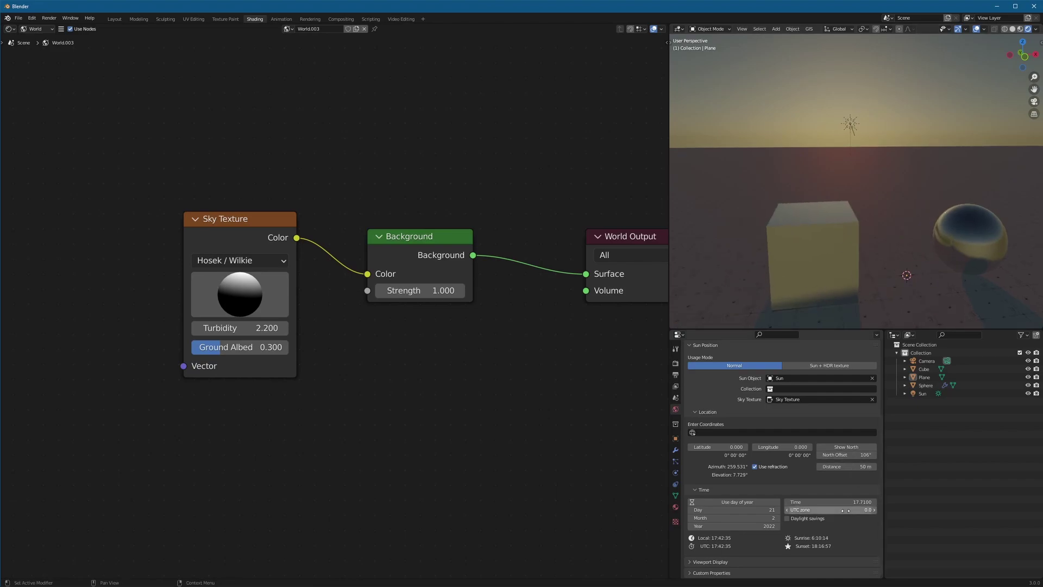
mouse_move(831, 502)
mouse_down()
mouse_move(793, 502)
mouse_move(820, 502)
mouse_up()
scroll(816, 219, up, 3)
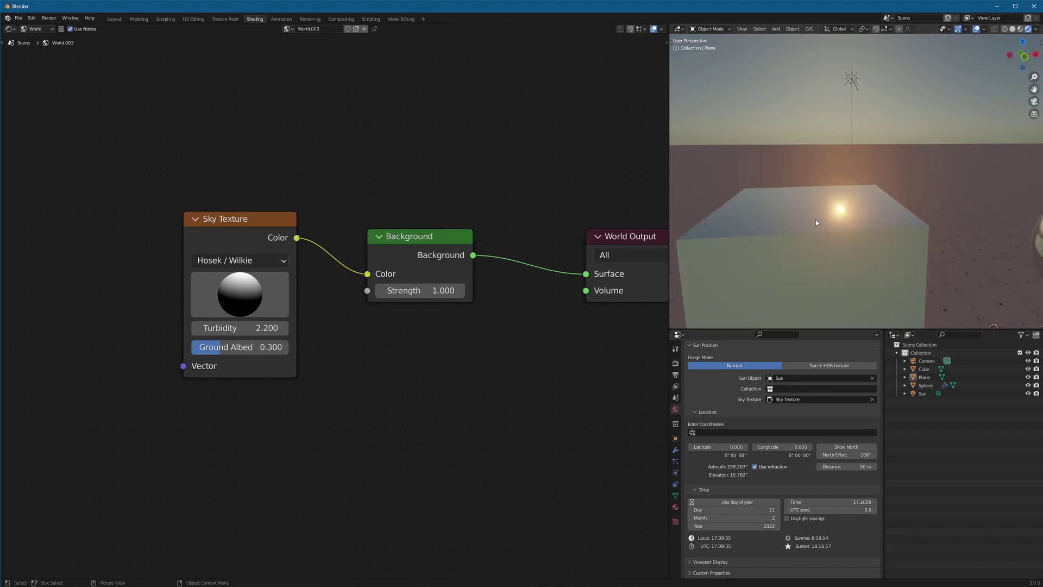
middle_drag(816, 219, 889, 233)
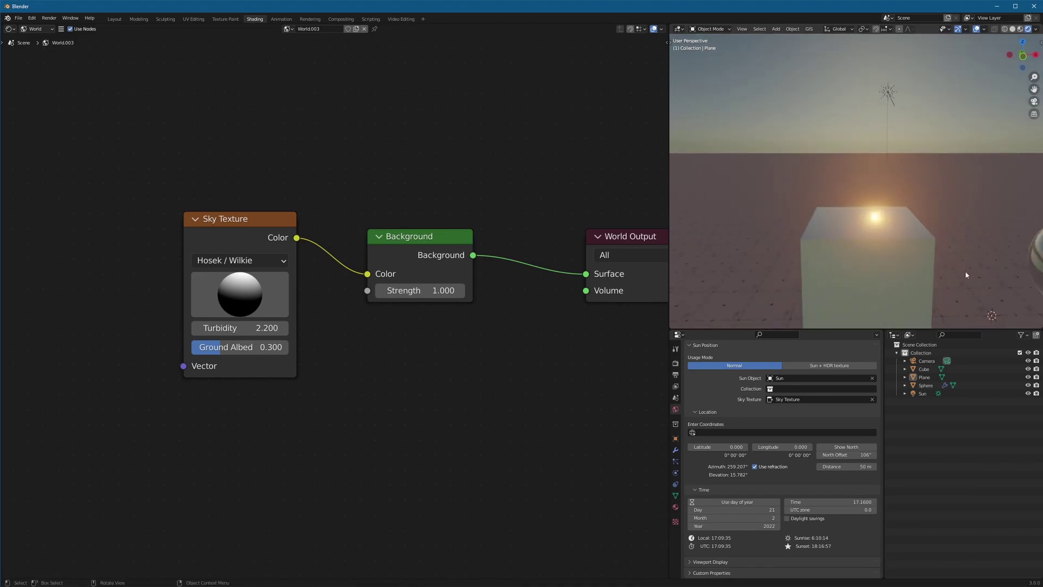
mouse_move(967, 275)
middle_down()
mouse_move(988, 267)
mouse_move(972, 271)
mouse_move(1007, 278)
mouse_move(978, 269)
middle_up()
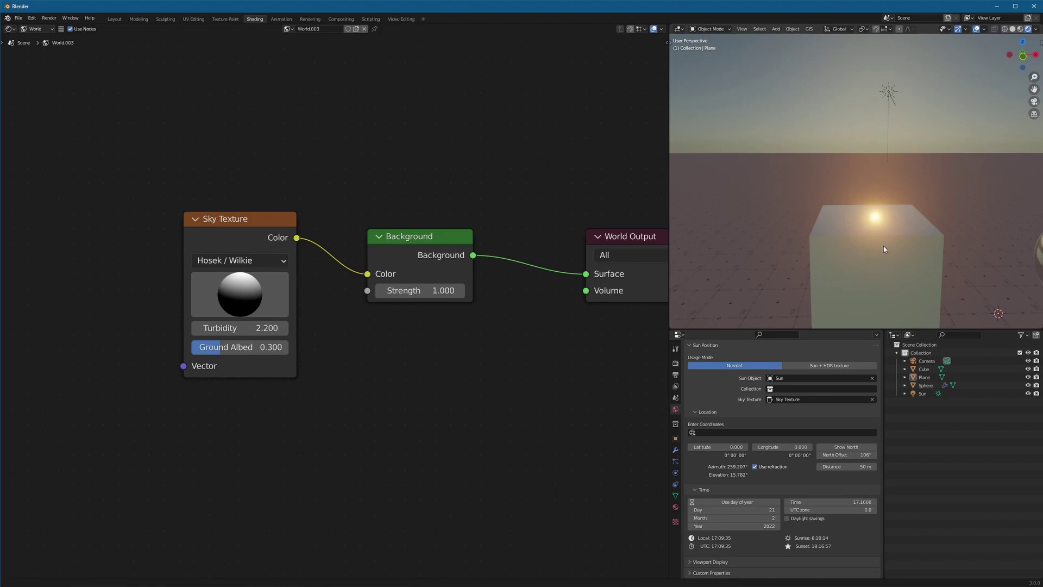
shift+middle_drag(884, 247, 888, 222)
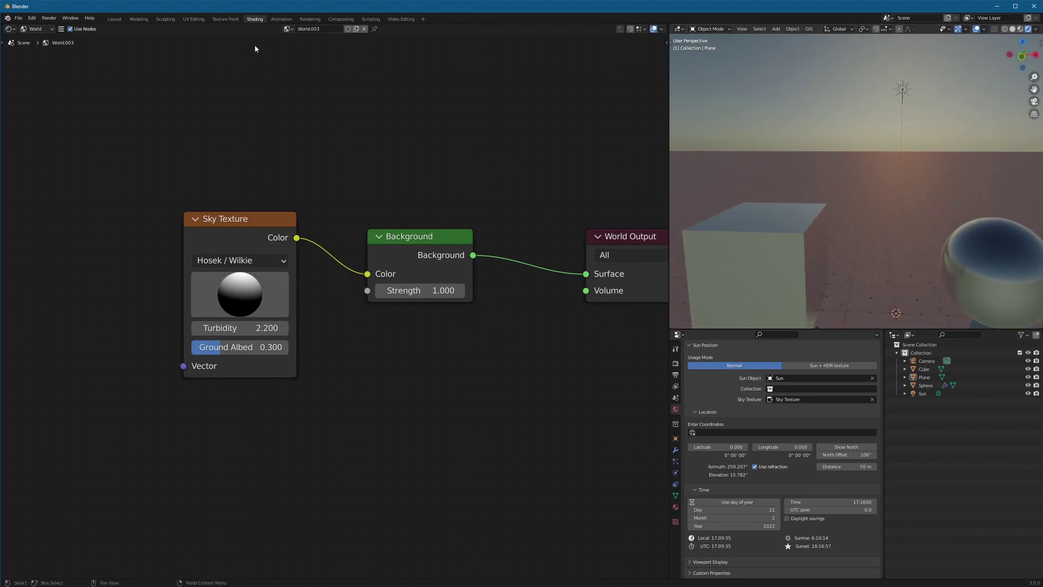
Make World, with its full node tree, the active world and zoom out on the scene.
click(287, 32)
click(304, 41)
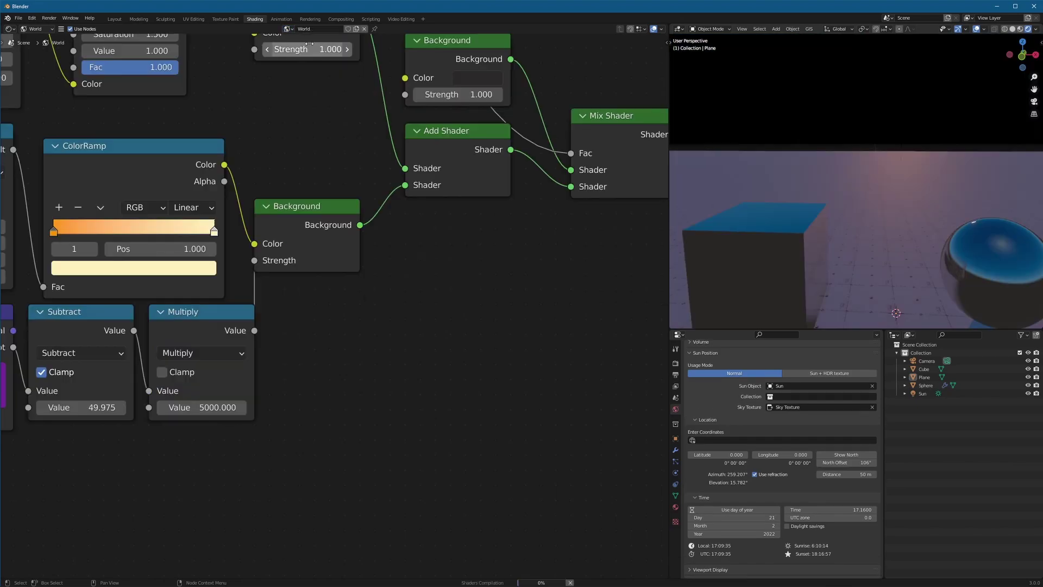
scroll(874, 186, down, 5)
middle_drag(869, 207, 820, 303)
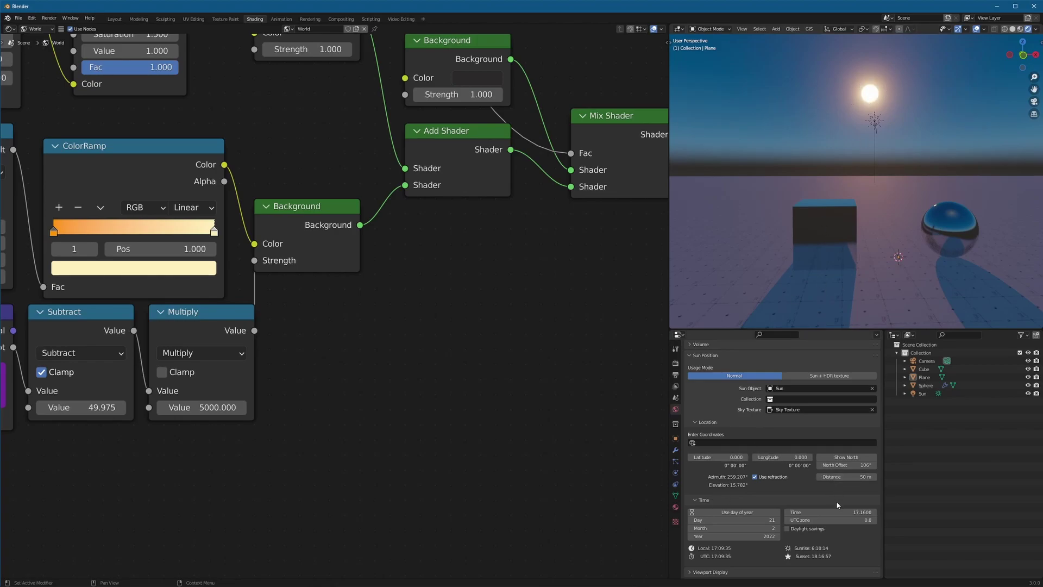
Set the sun time to 15.70 and show the Sun light's properties (Strength 0.604, 4022 K).
drag(838, 512, 761, 512)
scroll(582, 478, down, 5)
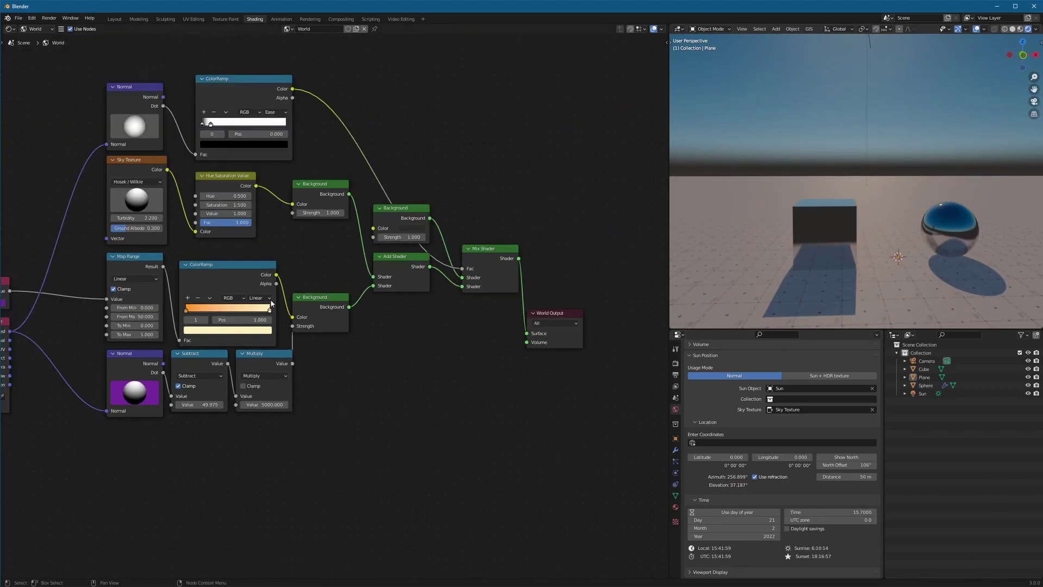
middle_drag(470, 401, 422, 402)
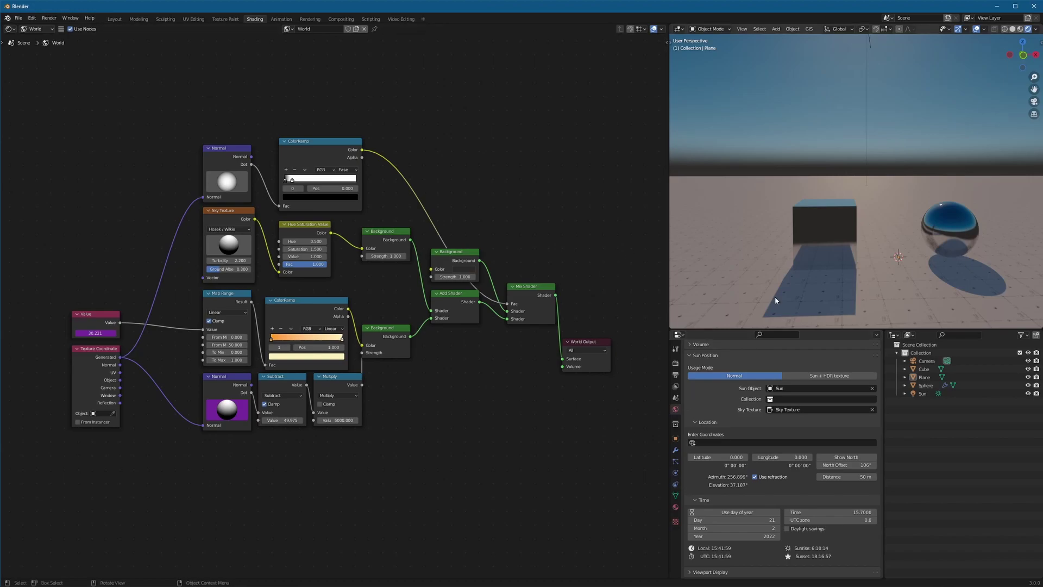
click(923, 393)
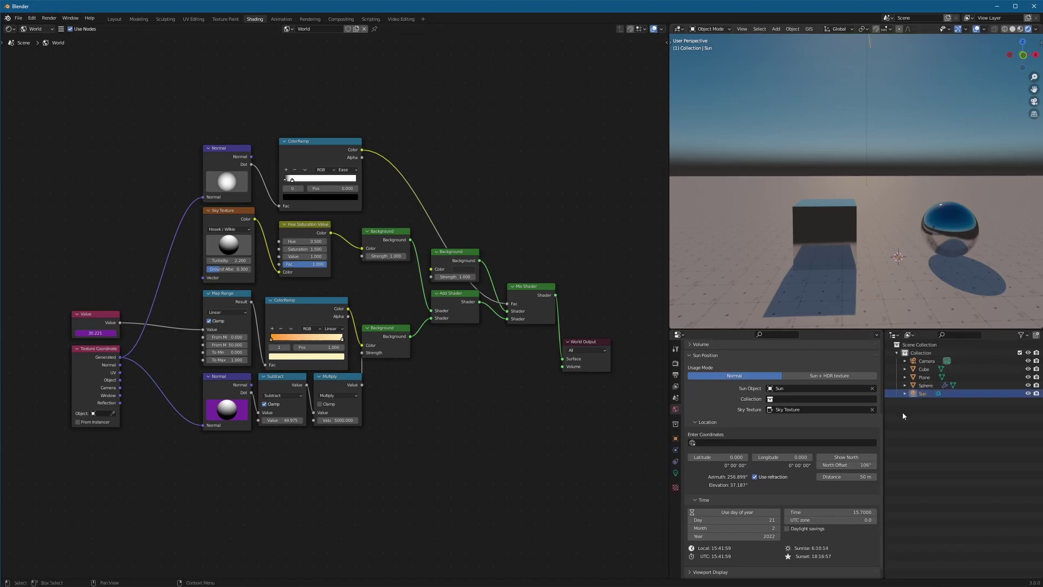
click(676, 473)
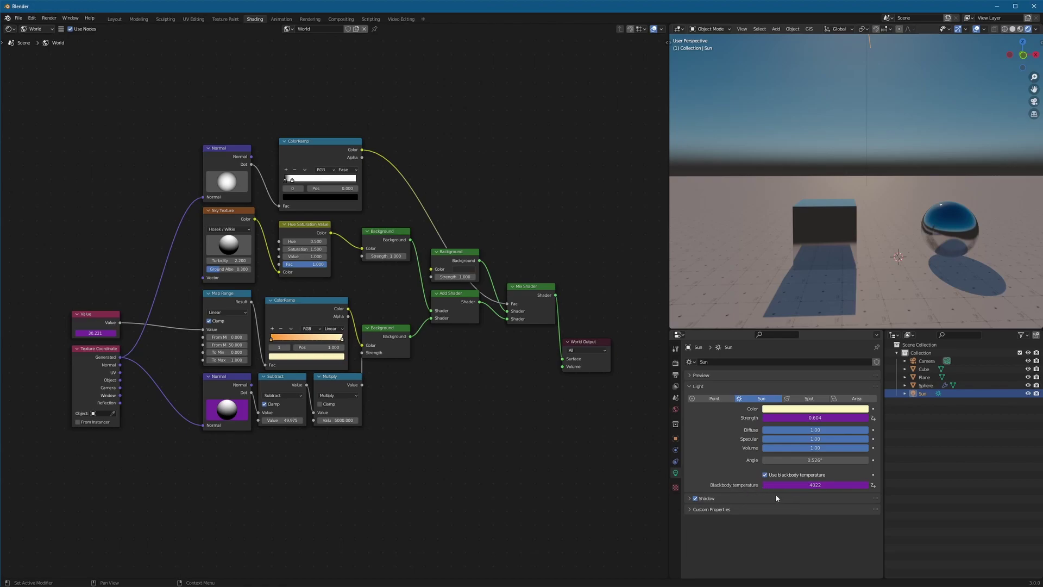
Switch to World.003 and insert a Hue Saturation Value node between Sky Texture and Background.
click(288, 29)
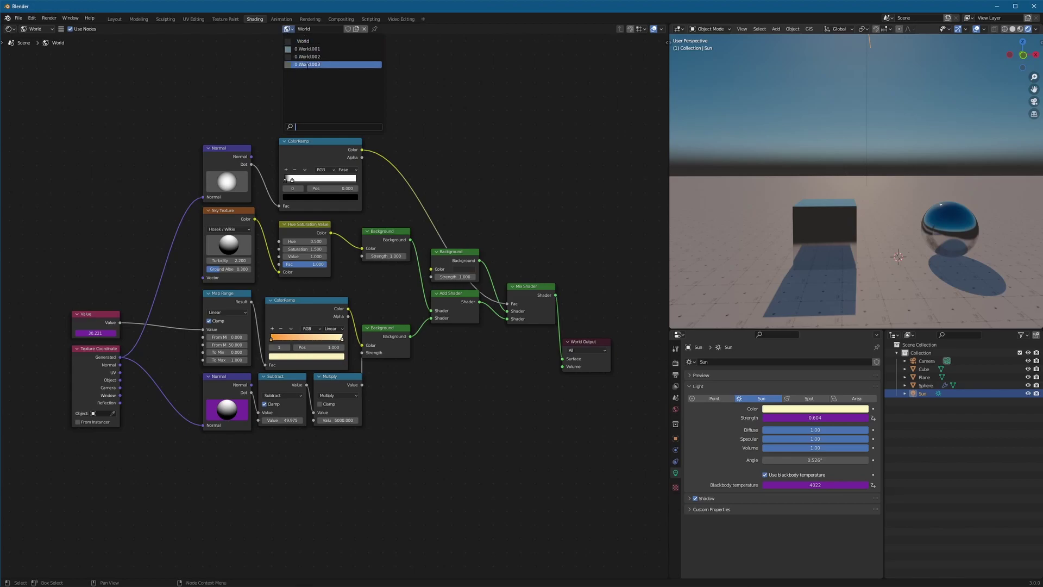
click(315, 64)
scroll(392, 369, up, 2)
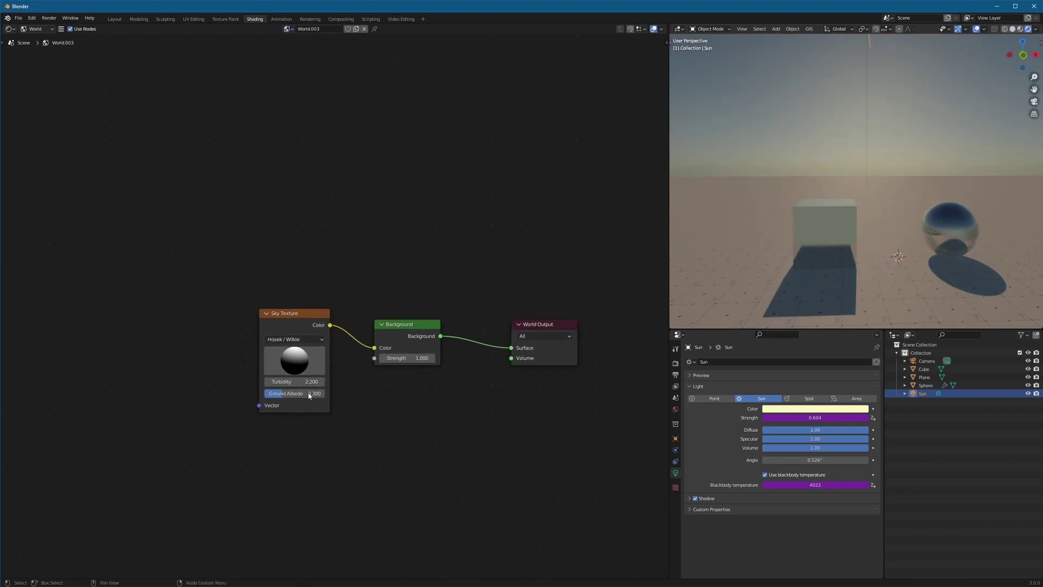
key(shift+a)
click(359, 407)
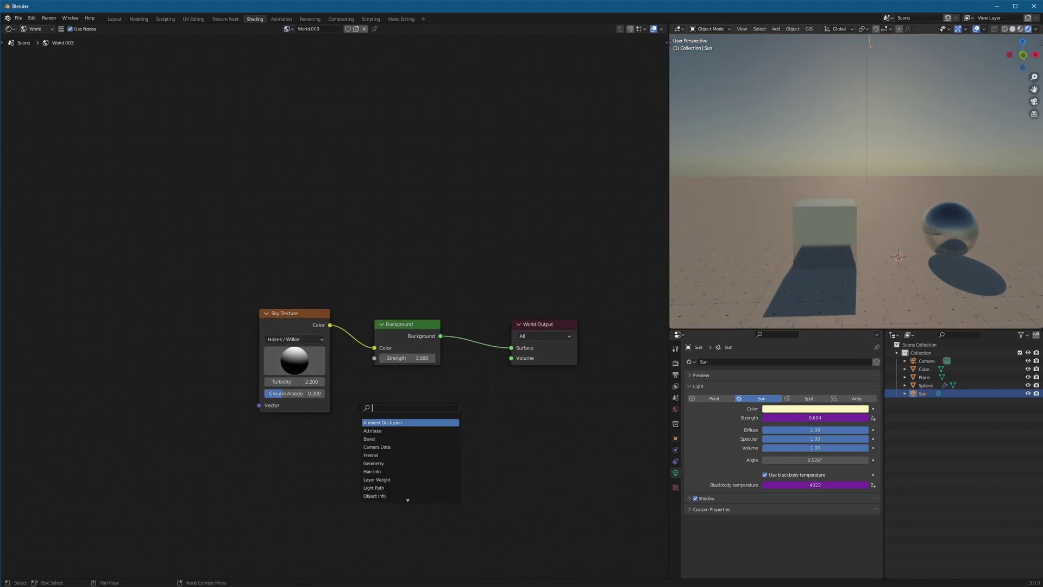
text(hue)
key(Return)
click(424, 359)
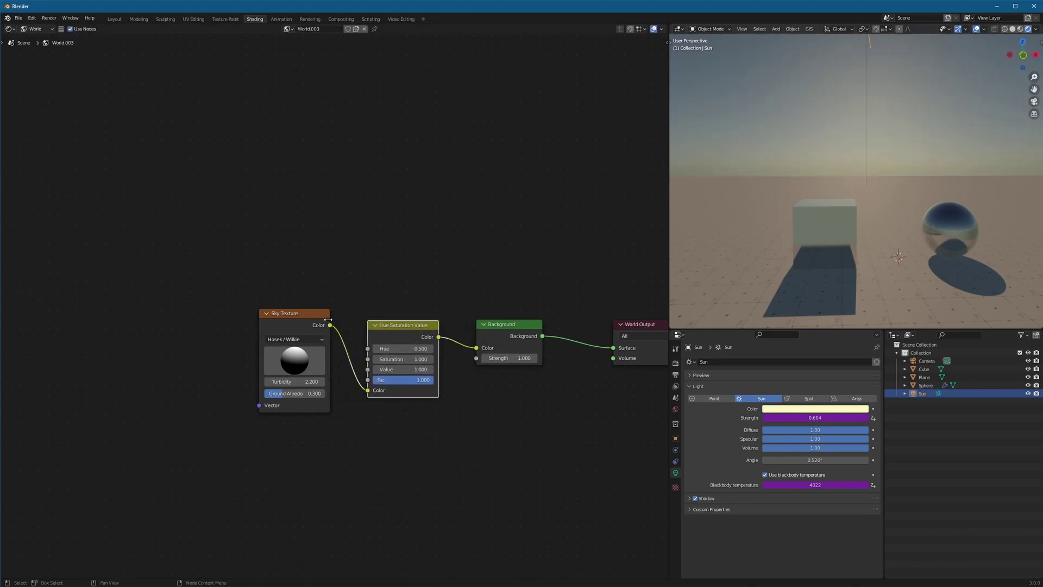
Set the Hue Saturation Value node's Saturation to 1.5.
click(425, 359)
text(1.25)
key(Return)
click(410, 358)
text(1.5)
key(Return)
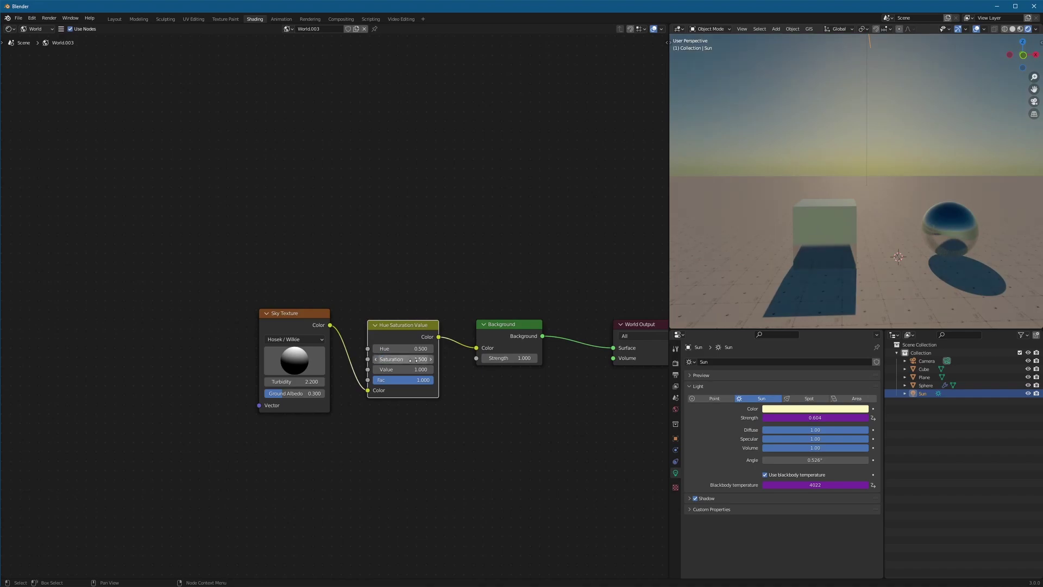
middle_drag(485, 413, 424, 392)
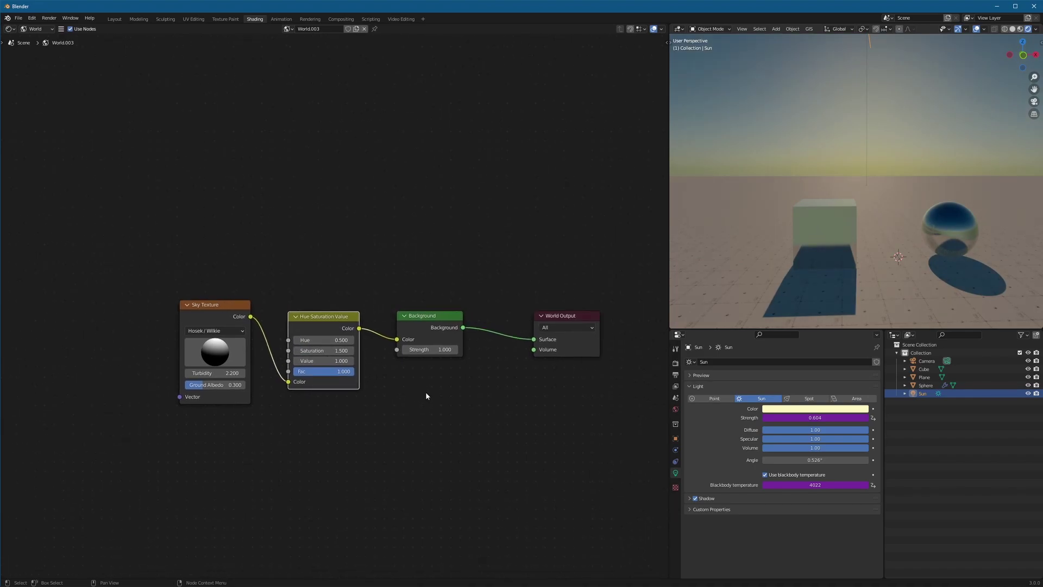